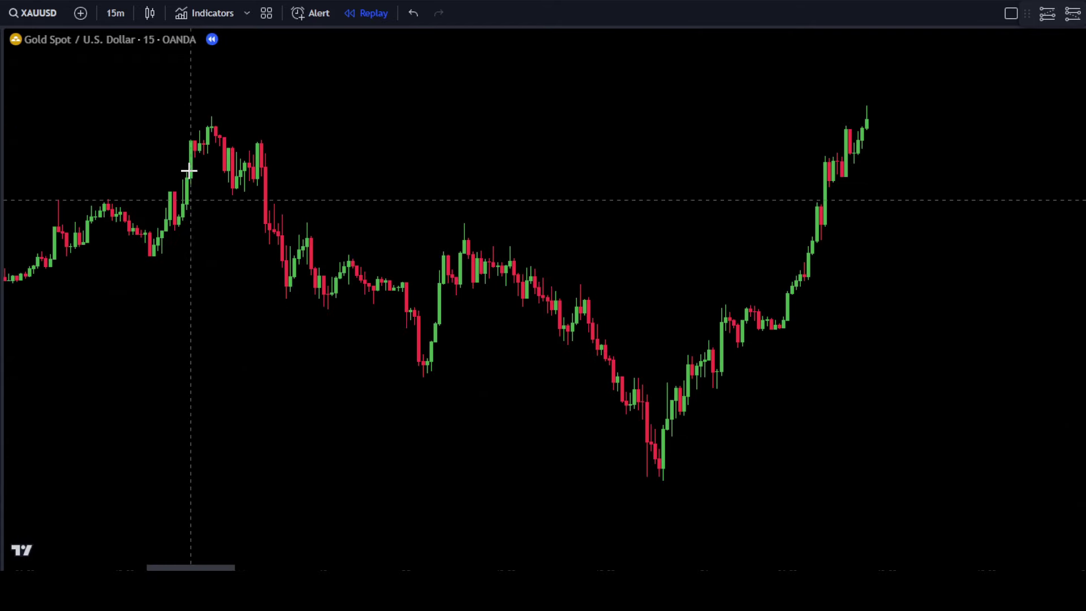
# Load the OANDA XAUUSD gold spot chart on the 15-minute timeframe.
pyautogui.click(53, 16)
pyautogui.write('X')
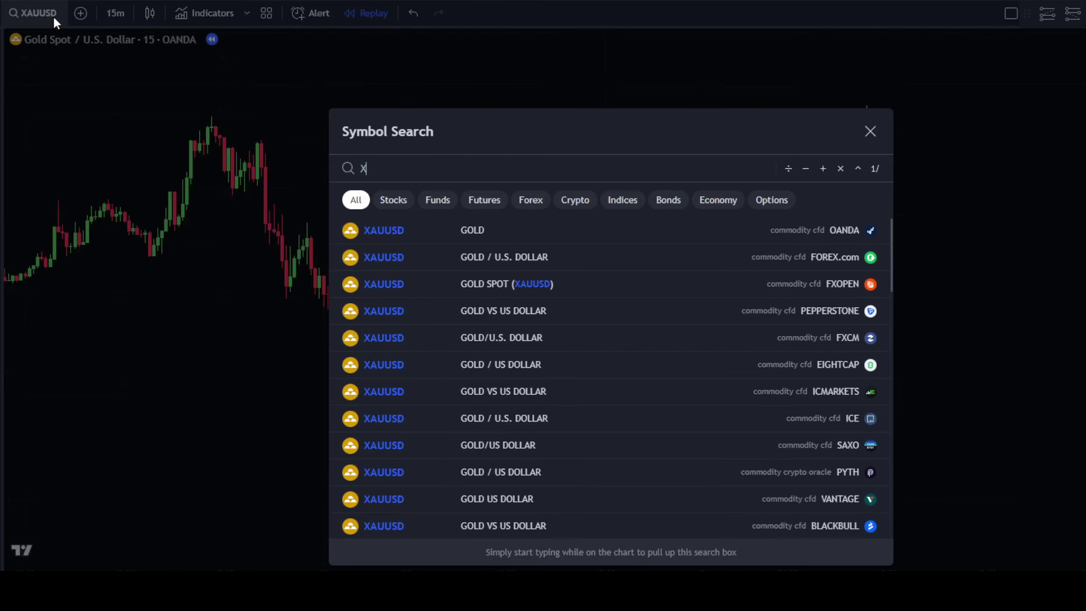
pyautogui.write('AUUSD')
pyautogui.click(609, 241)
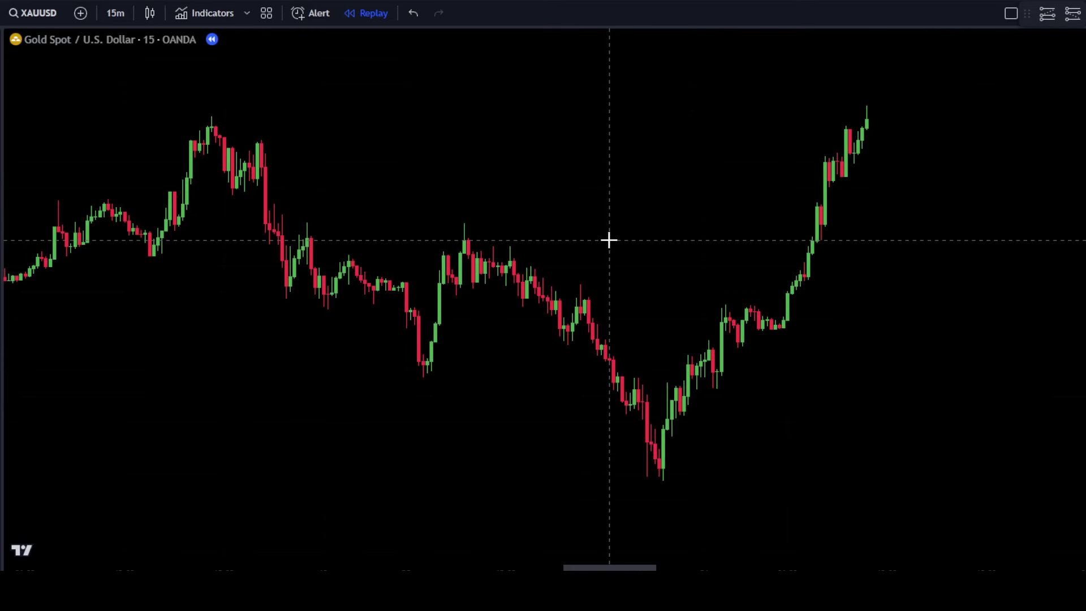
pyautogui.click(117, 19)
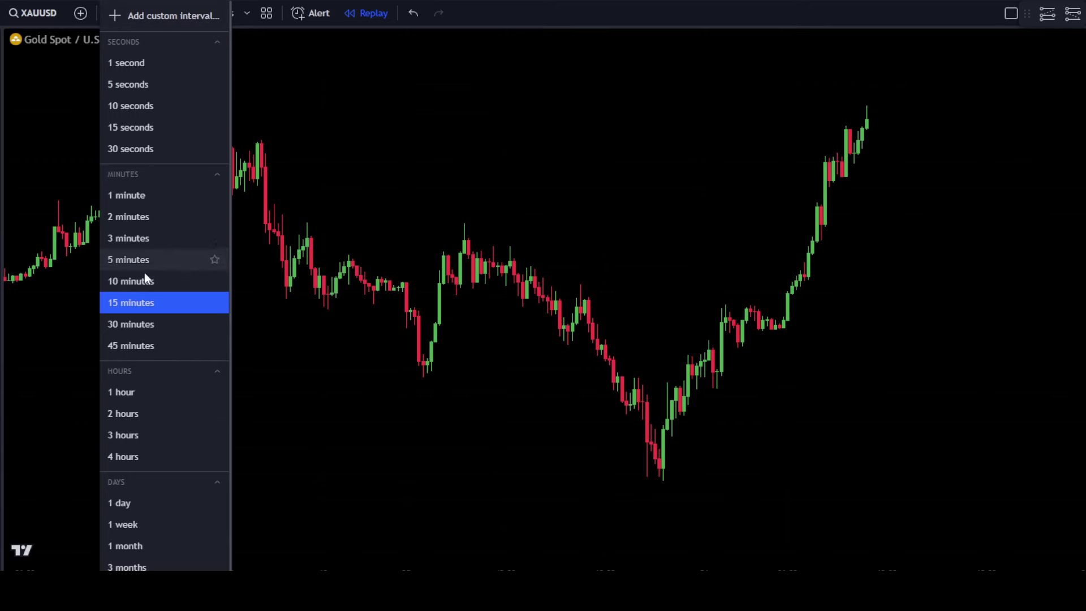
pyautogui.click(151, 305)
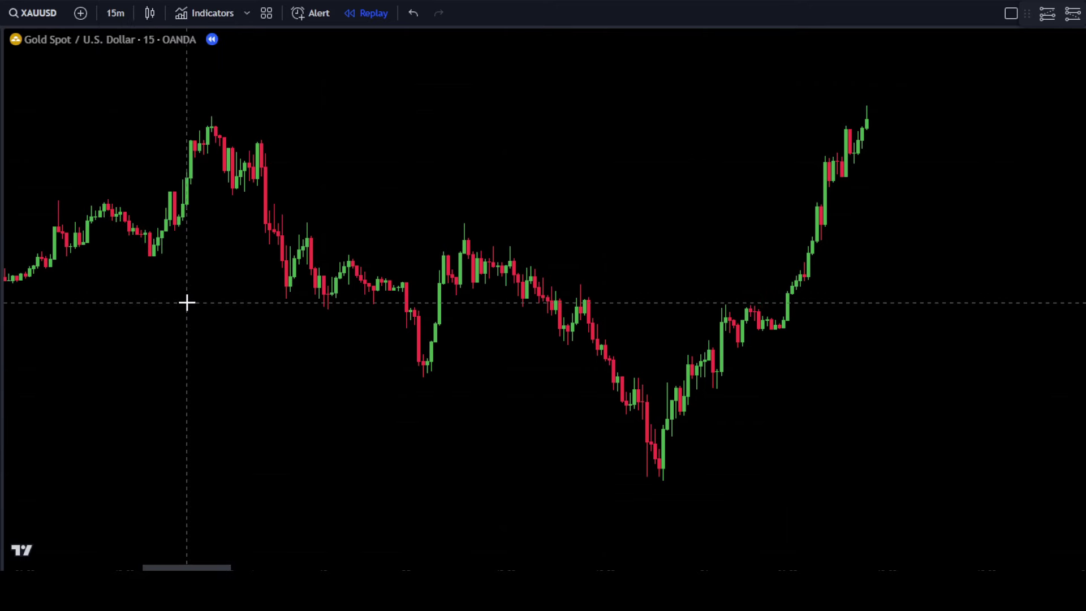
# Add the Williams Percent Range (14, close) indicator in a pane below the chart.
pyautogui.click(227, 23)
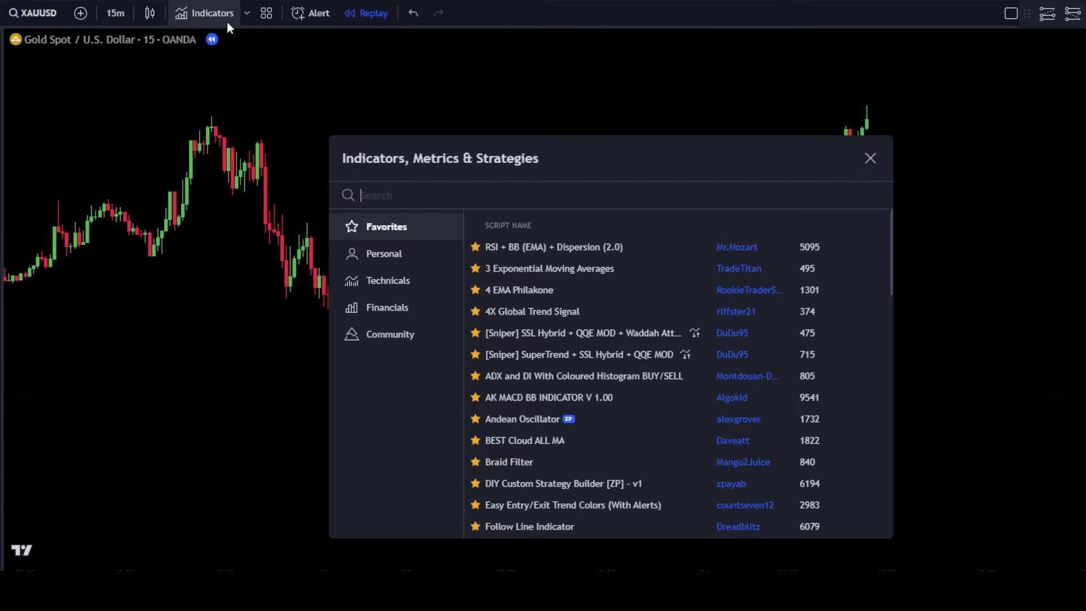
pyautogui.write('williams')
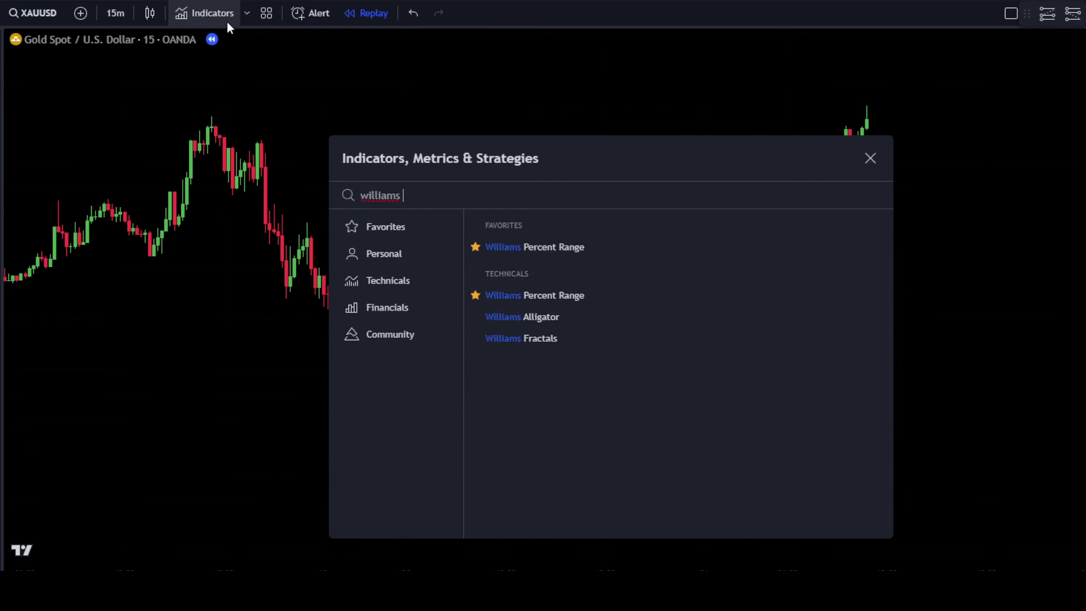
pyautogui.write(' percent ')
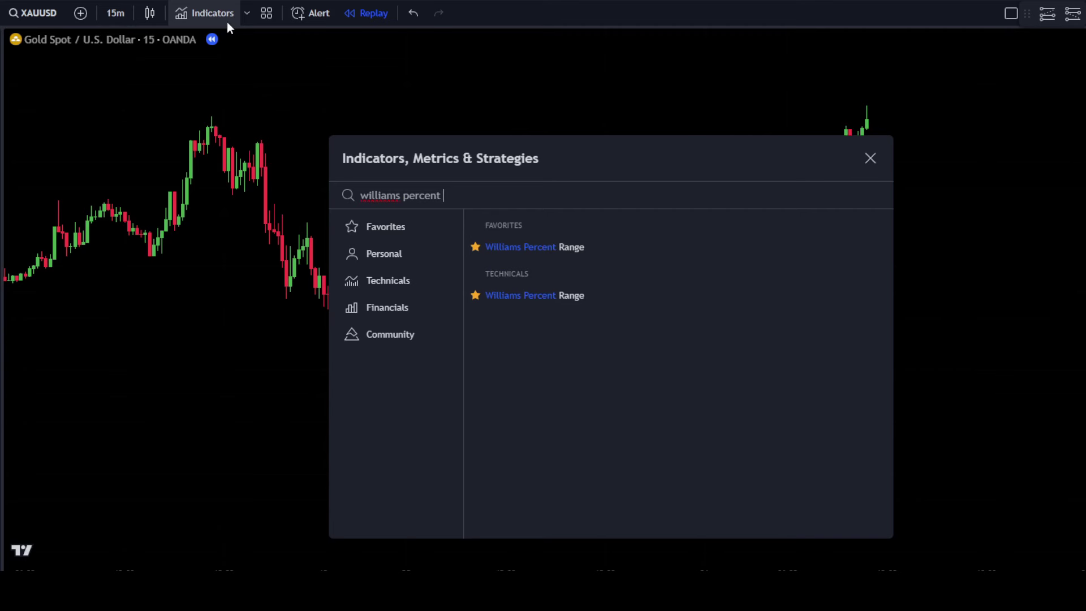
pyautogui.write('range')
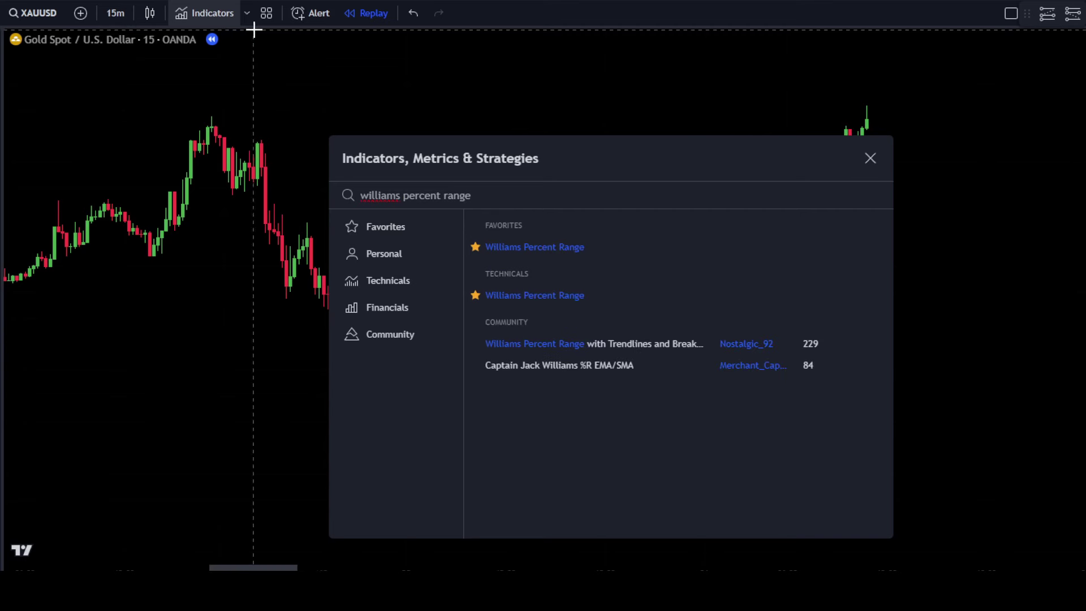
pyautogui.click(602, 297)
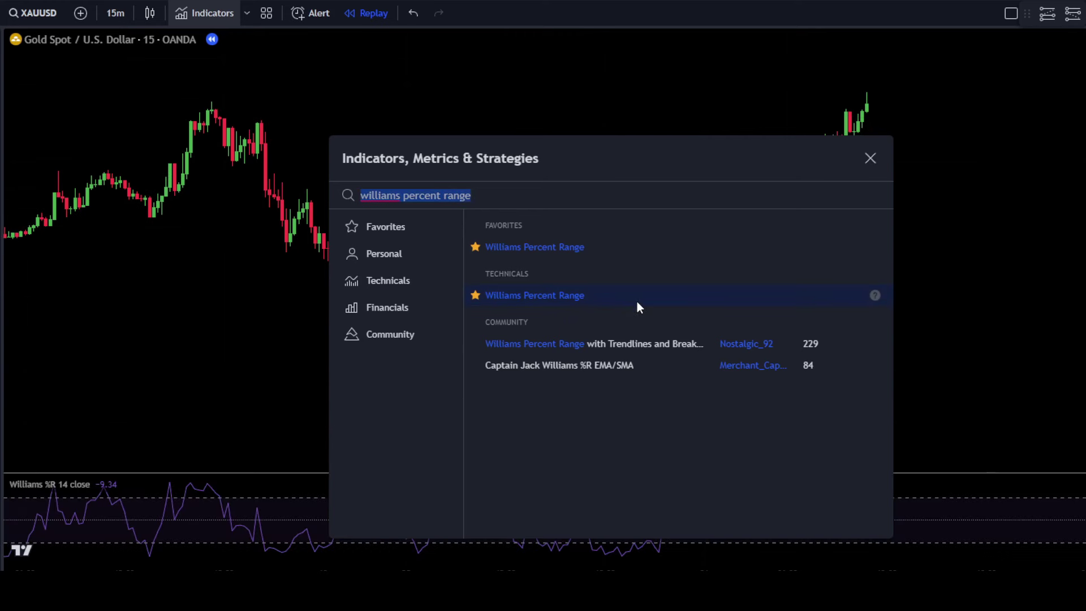
pyautogui.click(870, 159)
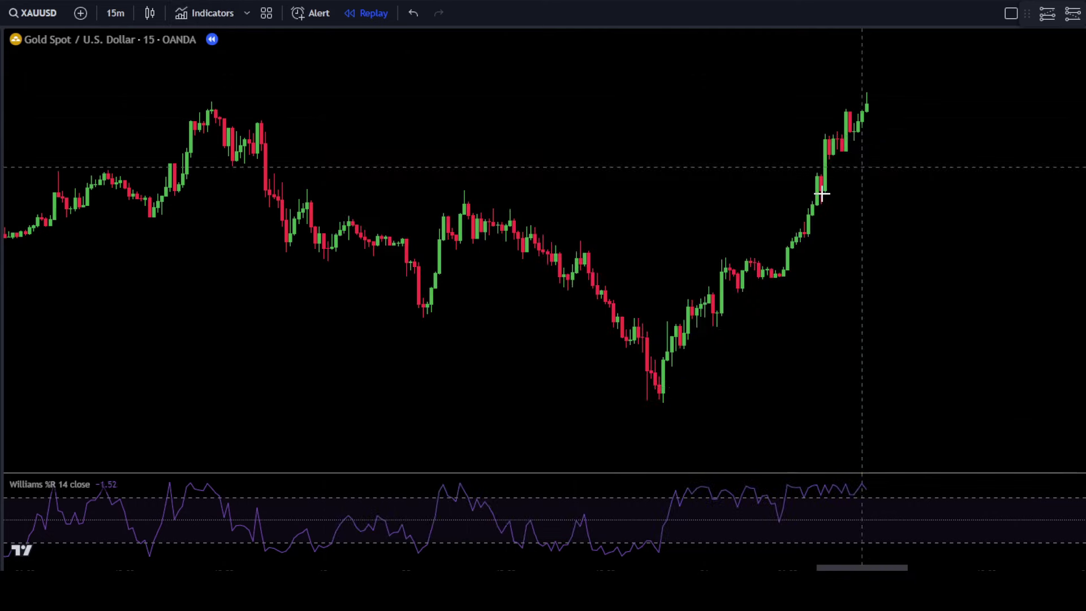
# Set Williams %R length to 144 and turn off its middle level and background.
pyautogui.click(121, 484)
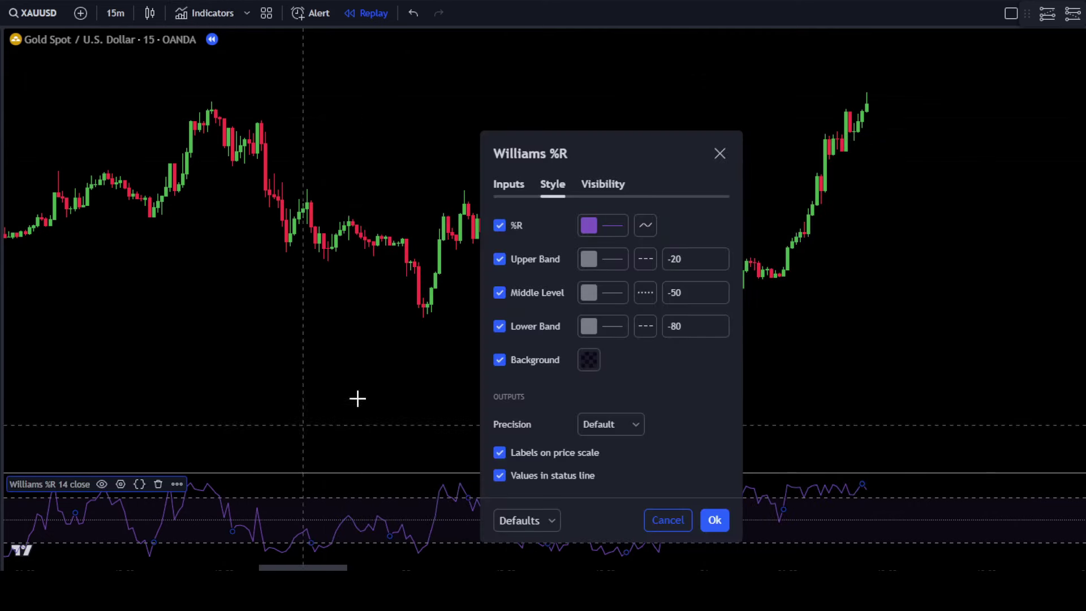
pyautogui.click(506, 189)
pyautogui.moveTo(562, 160); pyautogui.dragTo(596, 108)
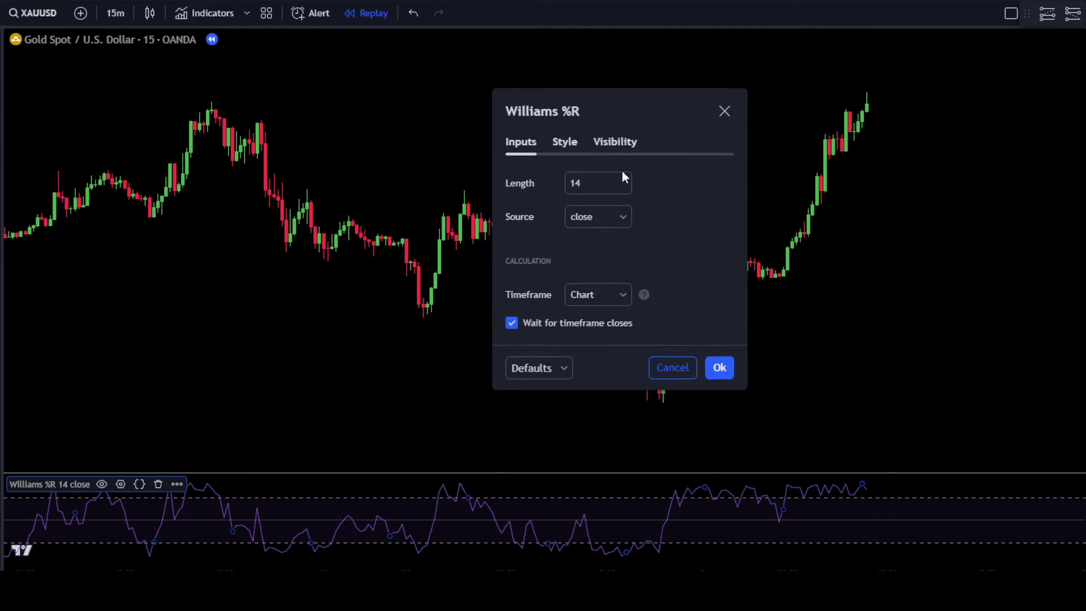
pyautogui.write('4')
pyautogui.click(565, 142)
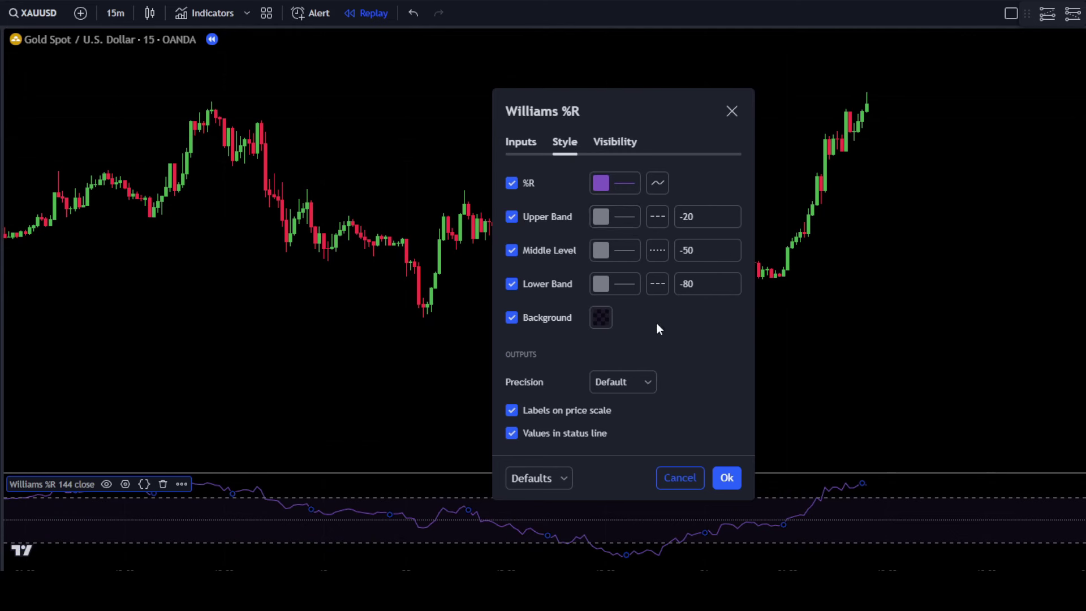
pyautogui.click(514, 251)
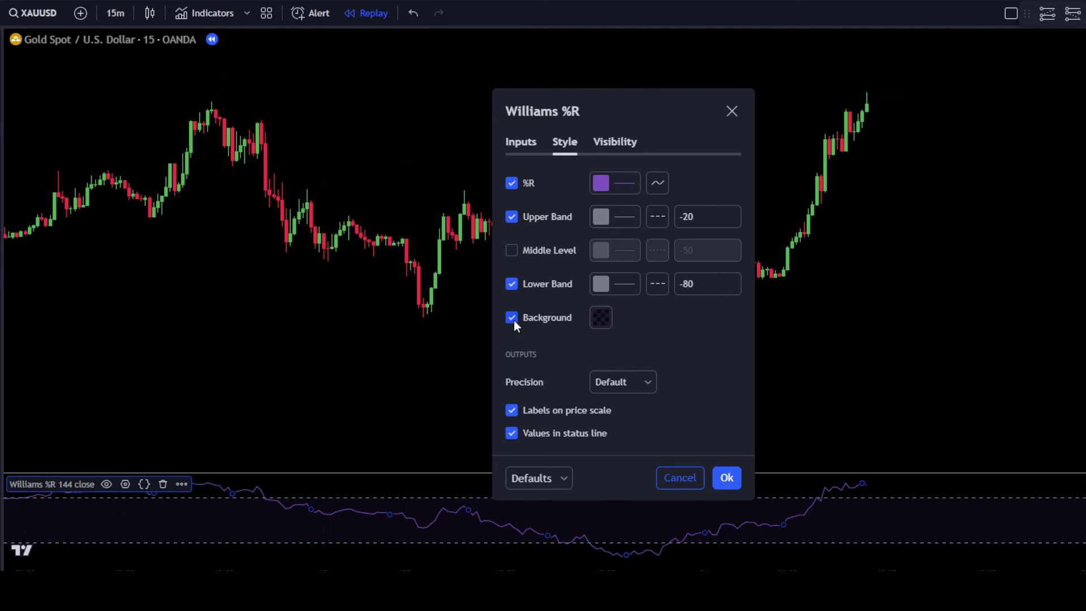
pyautogui.click(511, 318)
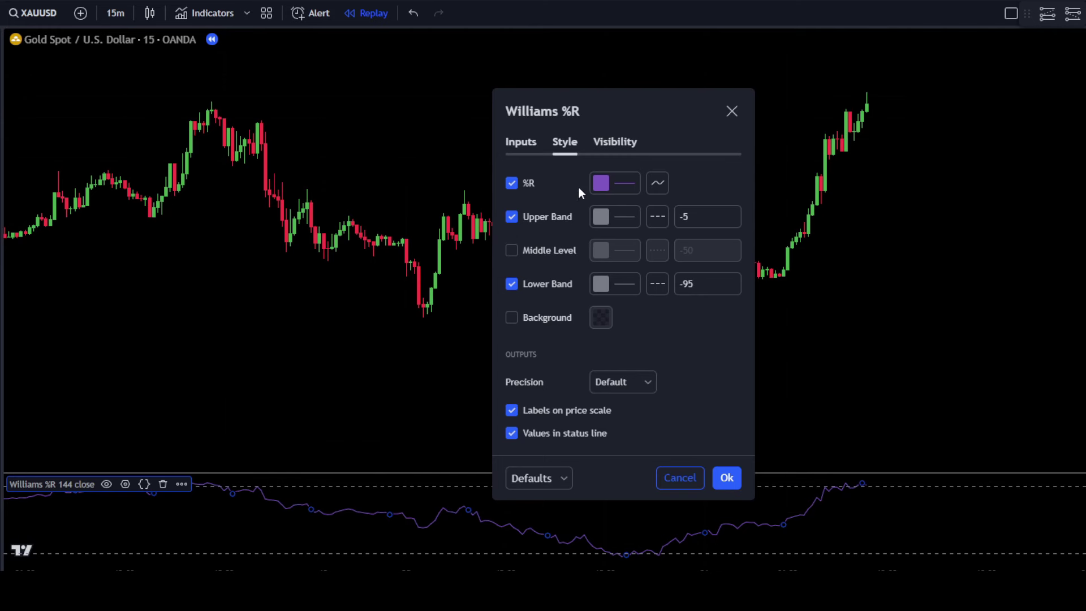
# Colour the %R line yellow and both bands red, then apply the settings.
pyautogui.click(599, 184)
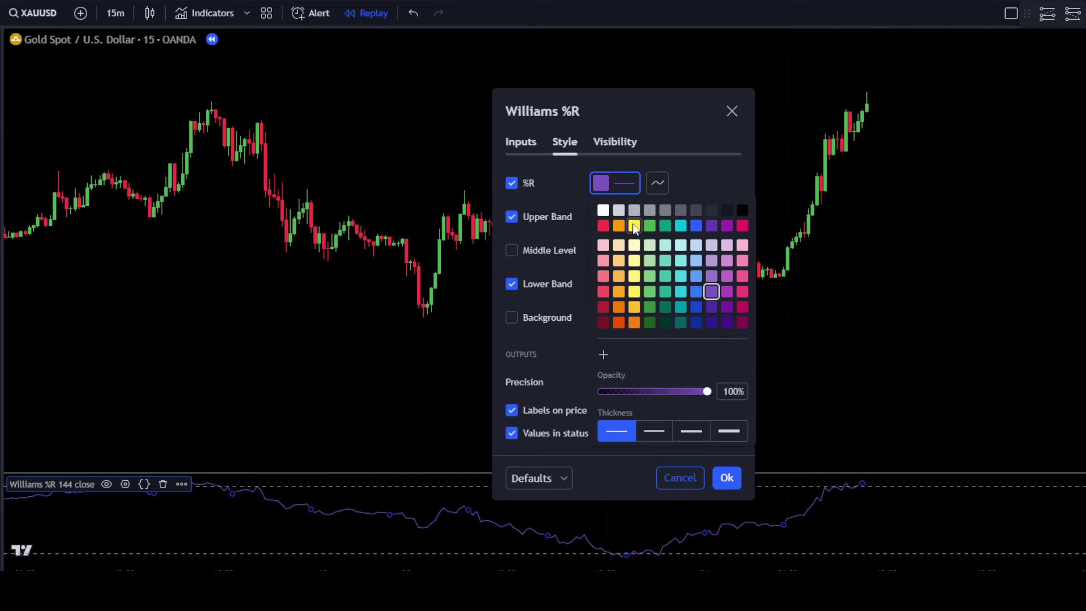
pyautogui.click(634, 226)
pyautogui.click(691, 185)
pyautogui.click(610, 221)
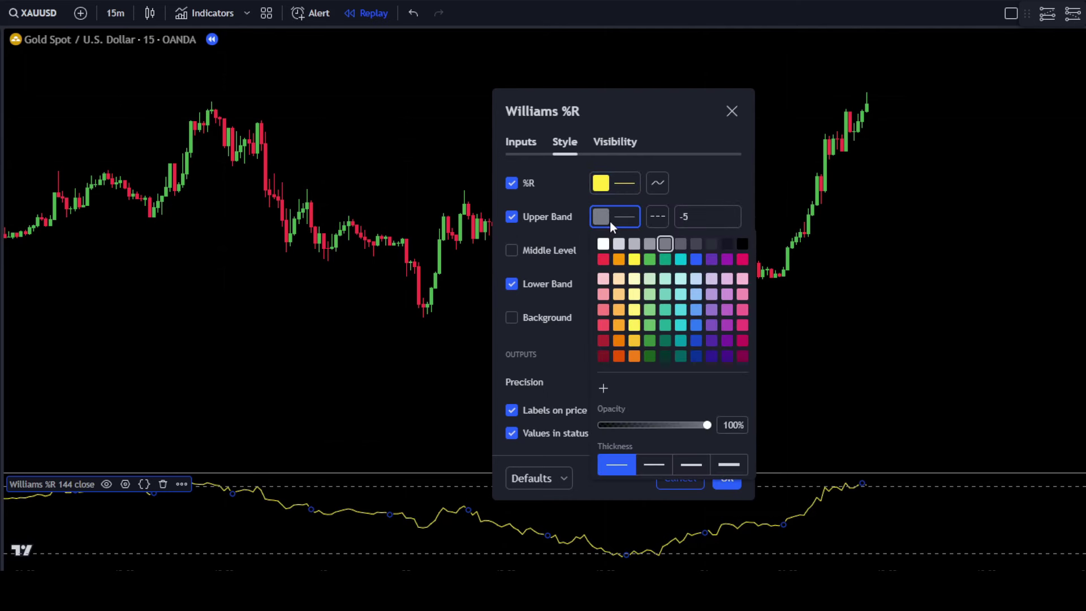
pyautogui.click(603, 259)
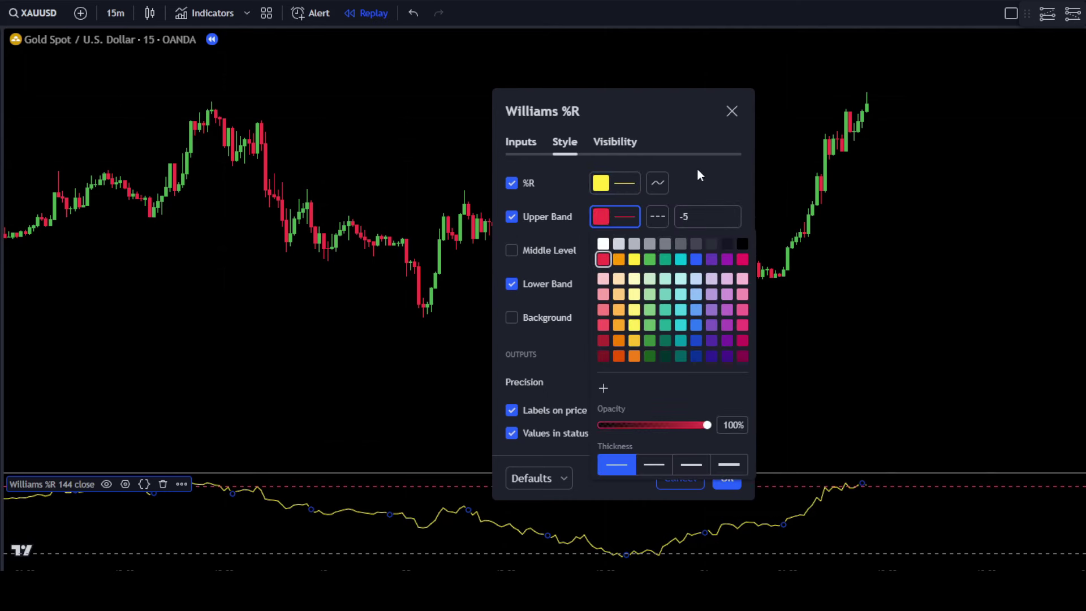
pyautogui.click(697, 168)
pyautogui.click(609, 289)
pyautogui.click(603, 326)
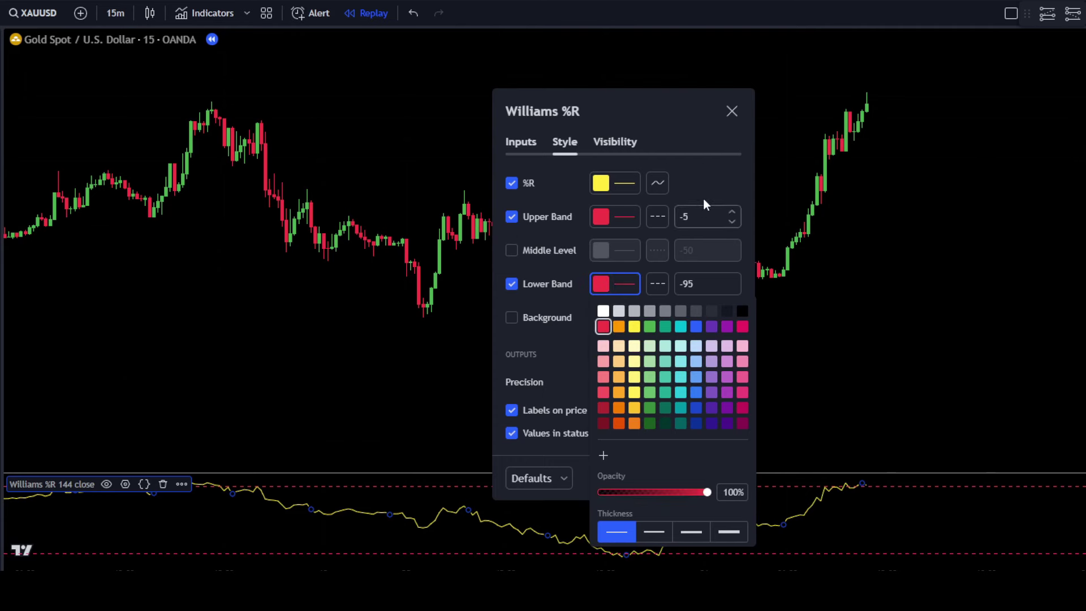
pyautogui.click(704, 193)
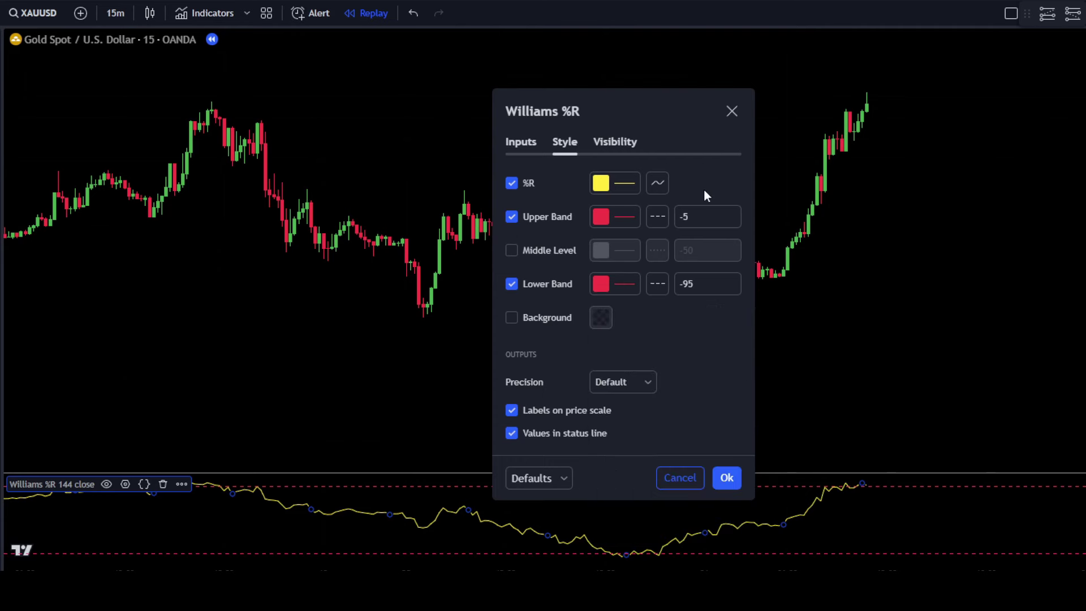
pyautogui.click(727, 478)
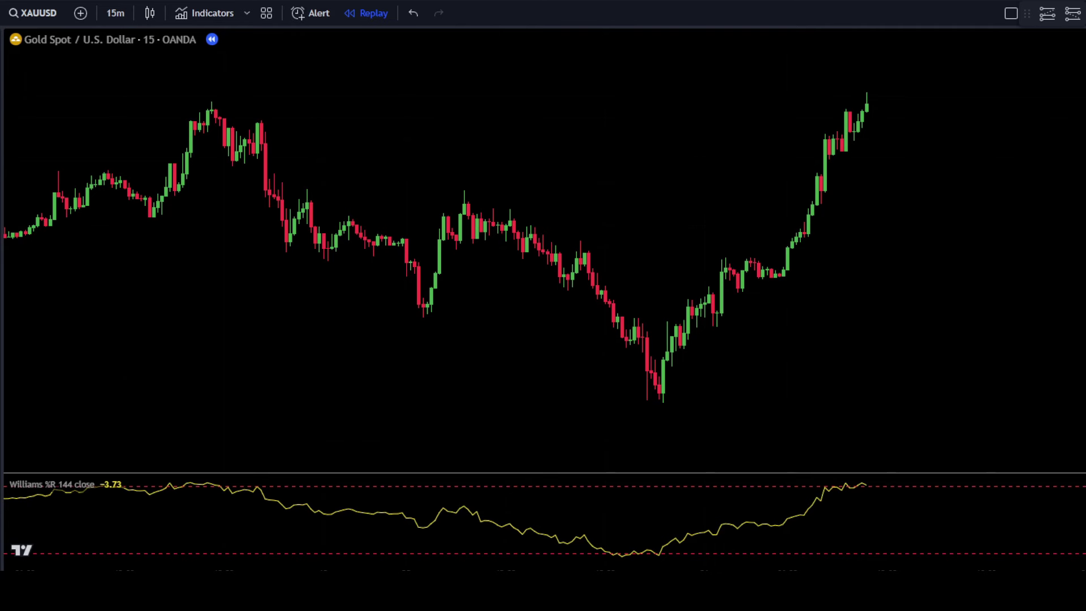
# Add the community Follow Line Indicator (FLI 21 1 5) to the XAUUSD chart.
pyautogui.click(206, 17)
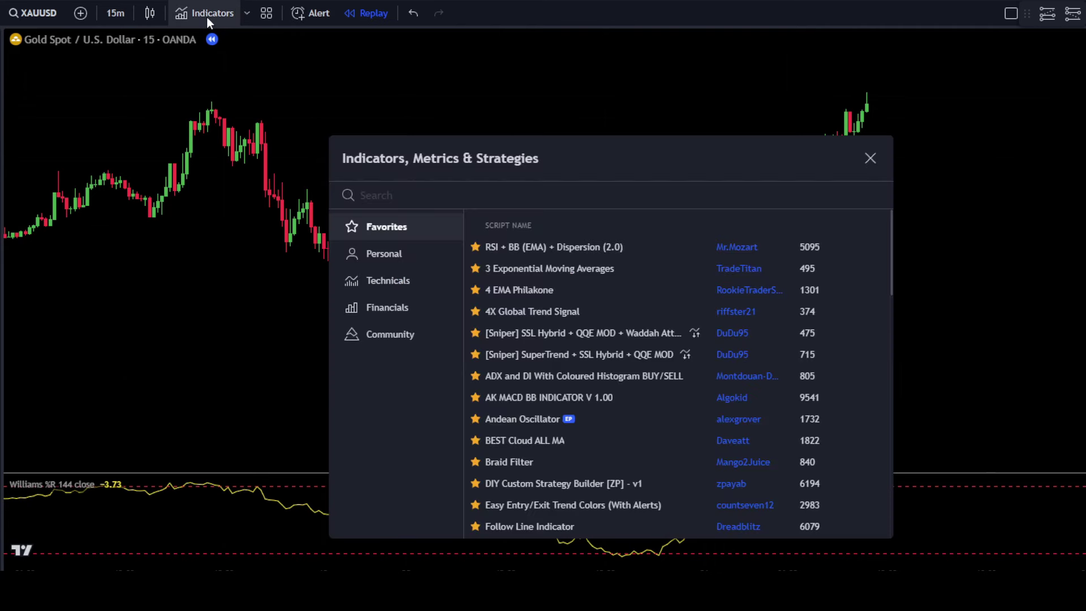
pyautogui.write('follow')
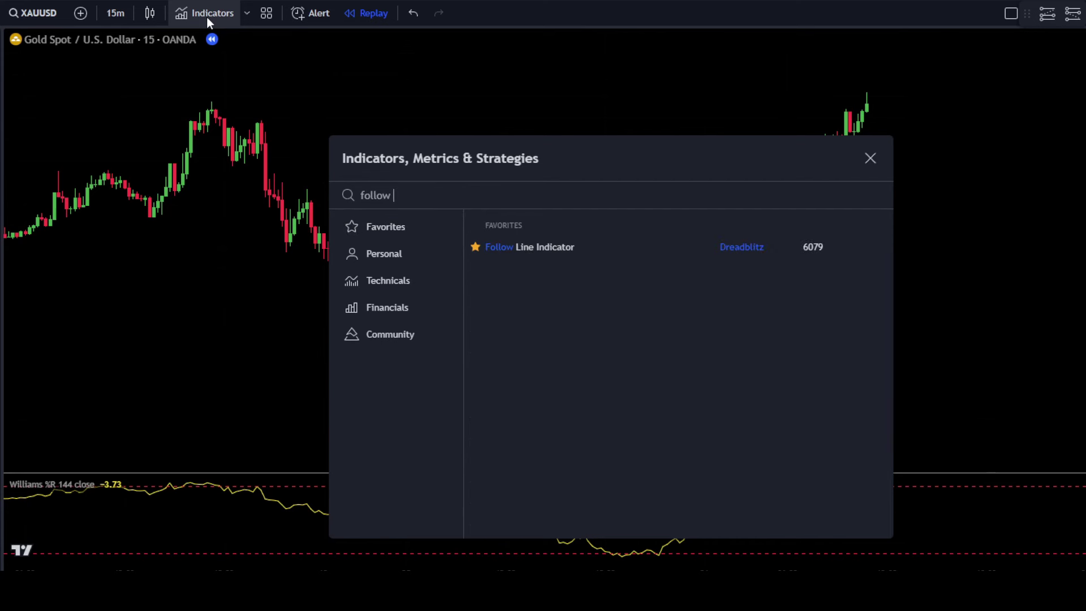
pyautogui.write(' line indi')
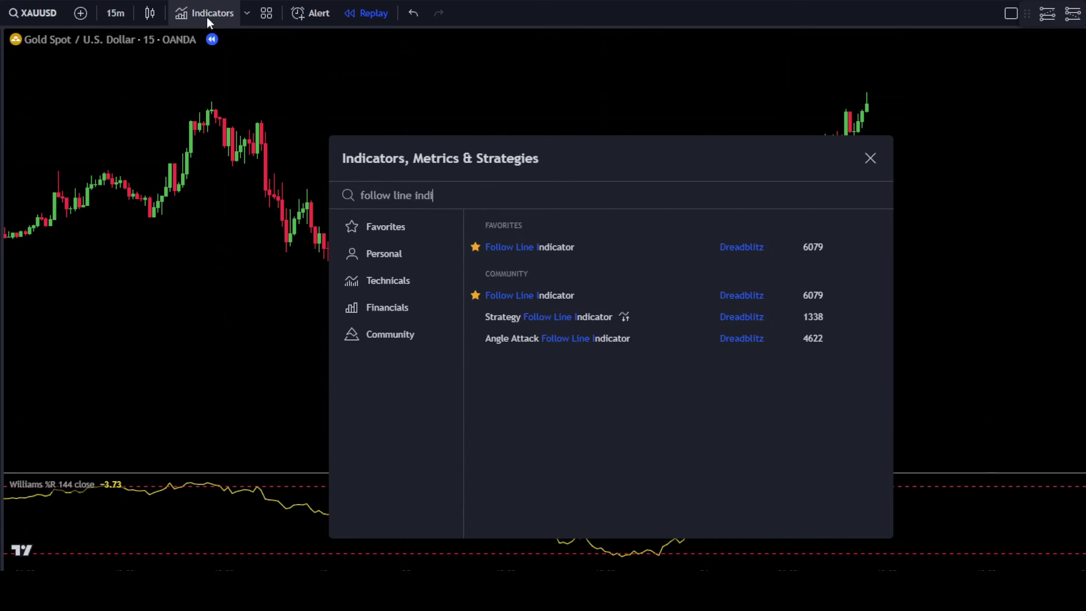
pyautogui.write('cator')
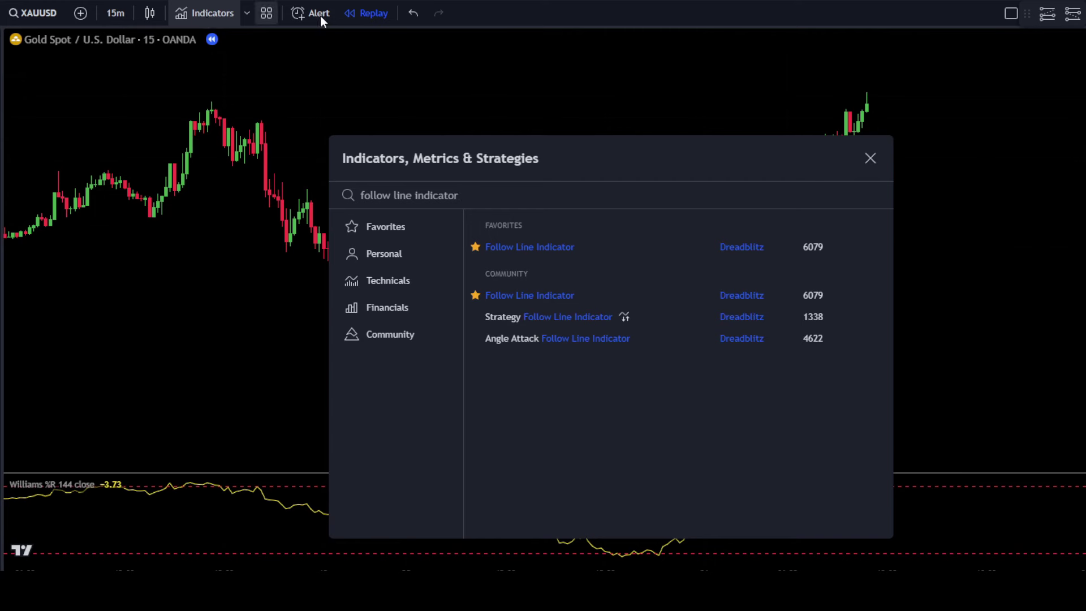
pyautogui.click(580, 301)
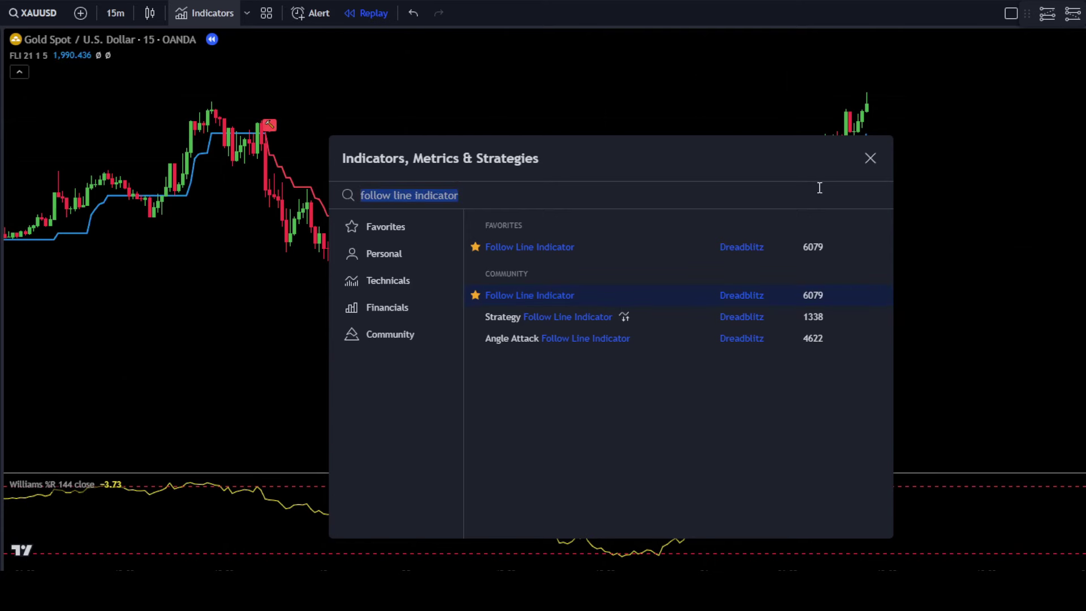
pyautogui.click(870, 159)
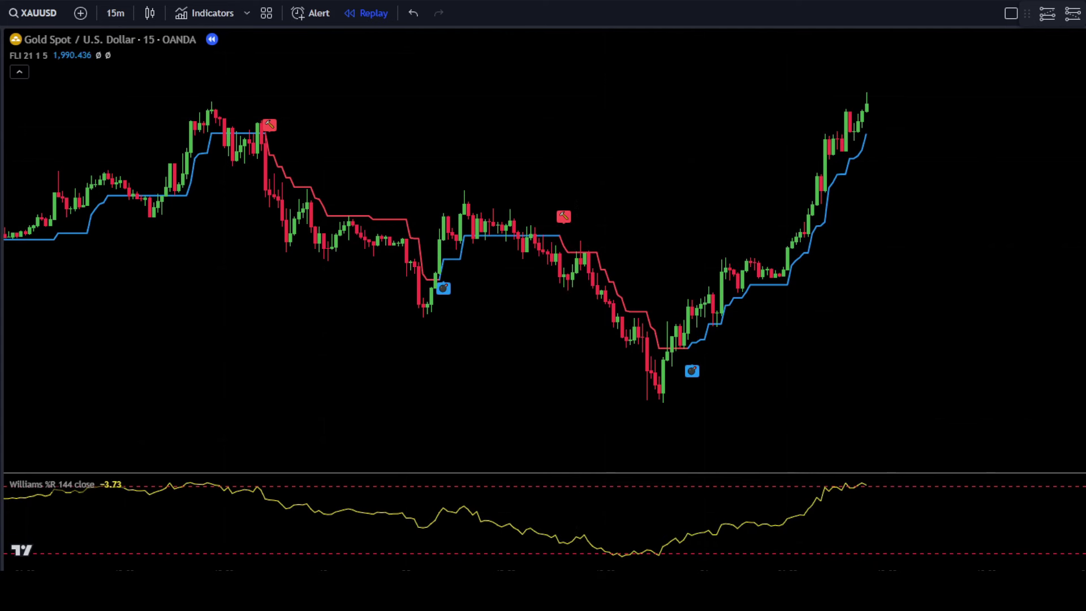
# Collapse the indicator legends while the replay runs to the next sell signal.
pyautogui.click(19, 71)
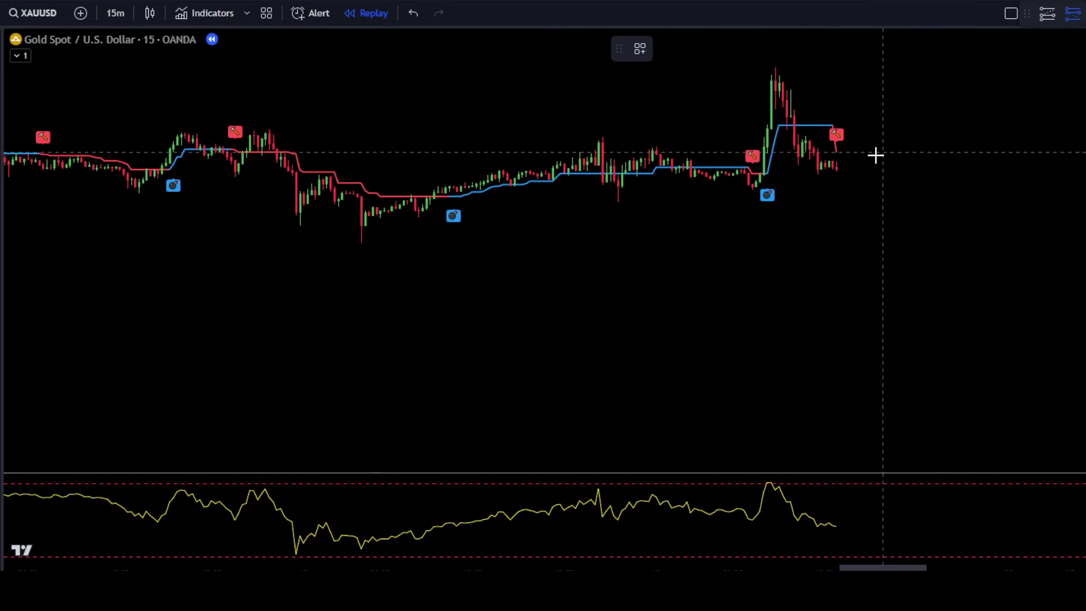
# Place a short position at the sell signal, stop above the recent high, target lowered (~1.54 R/R).
pyautogui.click(835, 169)
pyautogui.moveTo(837, 126); pyautogui.dragTo(842, 66)
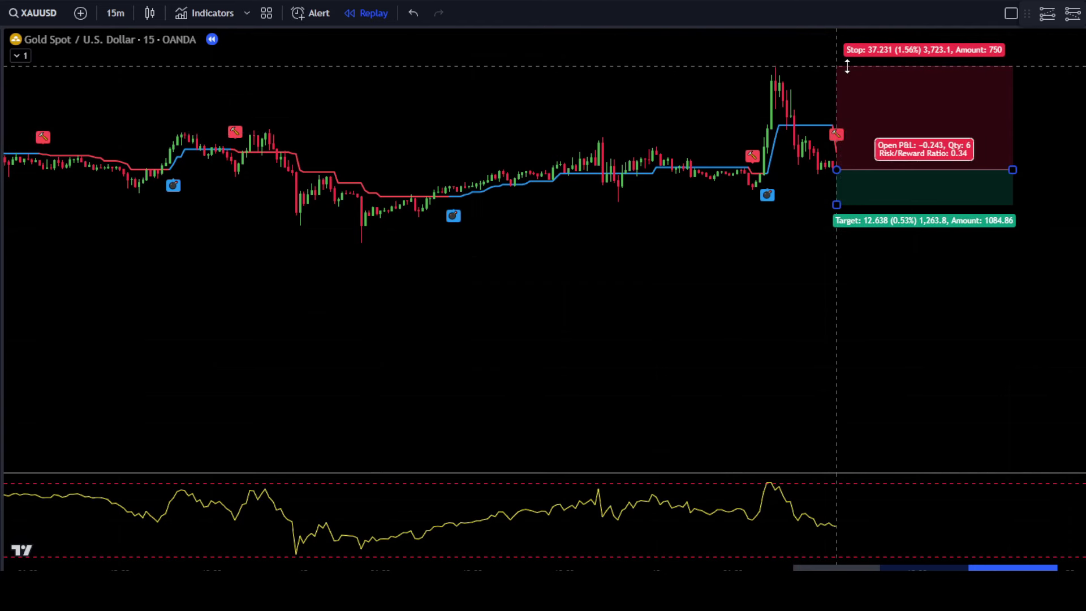
pyautogui.moveTo(836, 203); pyautogui.dragTo(842, 329)
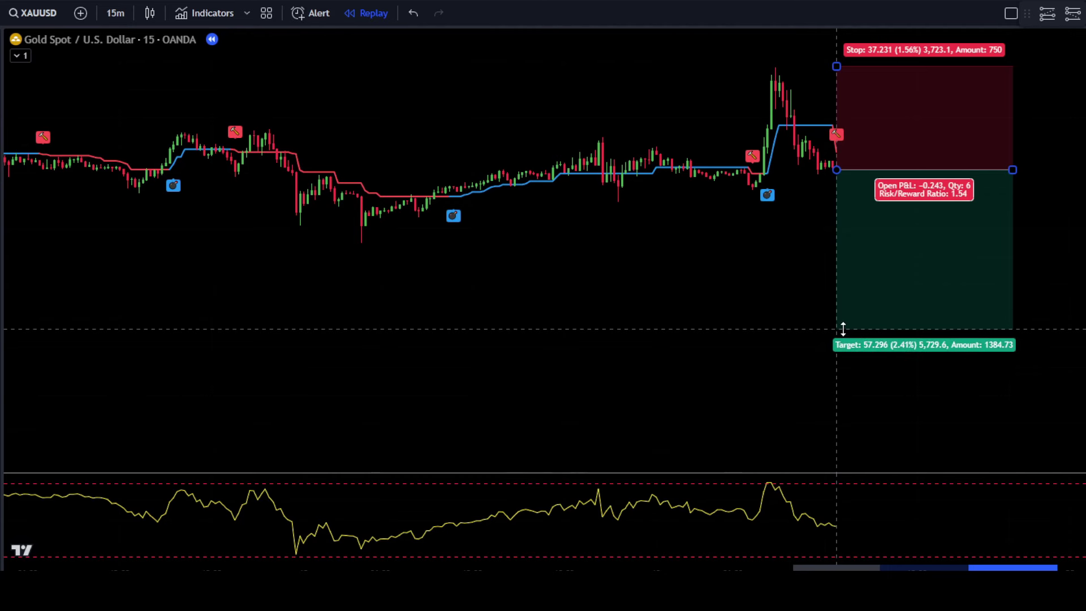
pyautogui.click(1044, 176)
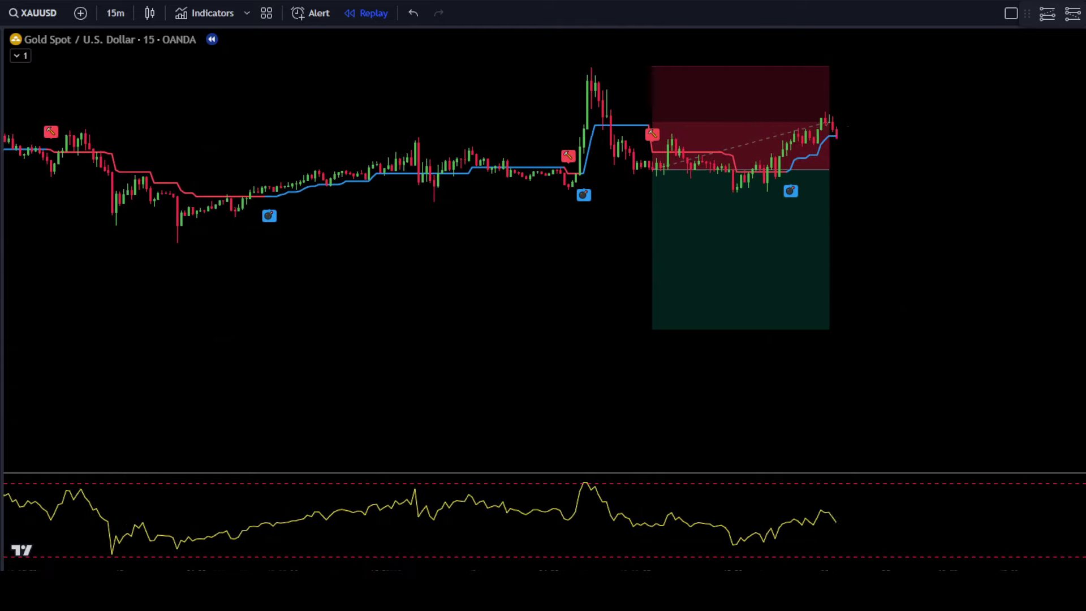
# Extend the short position rightward as replay reaches its target, and review its levels.
pyautogui.moveTo(758, 170); pyautogui.dragTo(1074, 169)
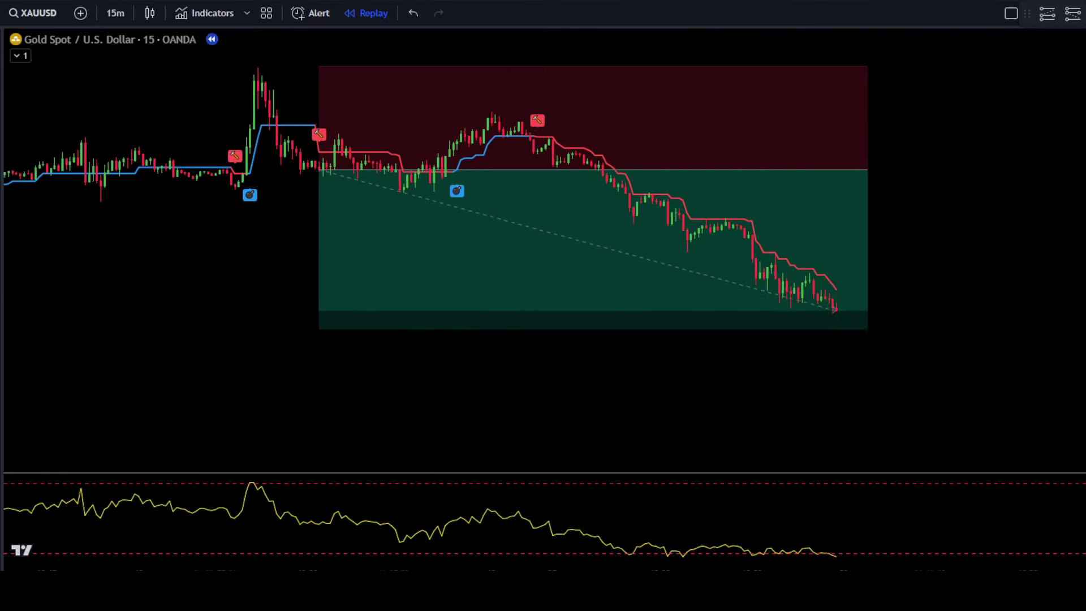
pyautogui.moveTo(801, 168); pyautogui.dragTo(891, 170)
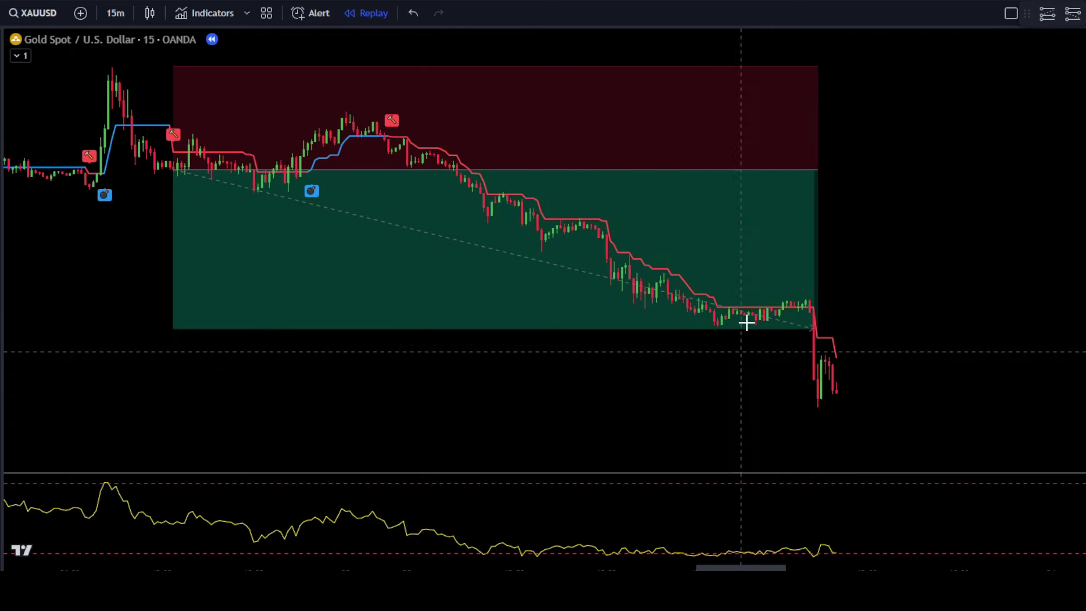
pyautogui.click(806, 187)
pyautogui.click(859, 187)
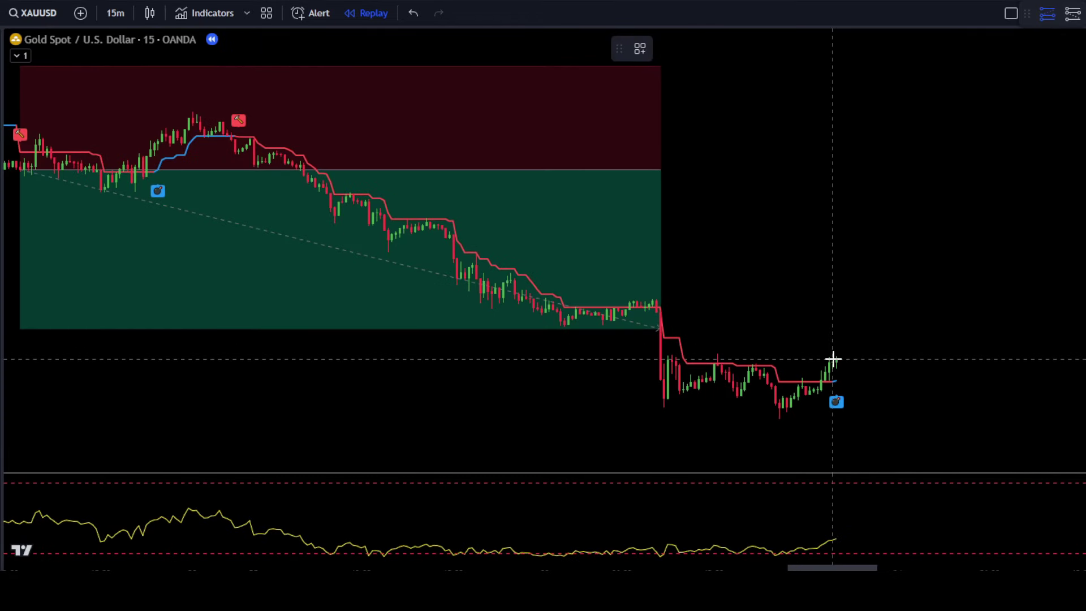
# Place a long position at the buy signal with its target raised to 1.52 risk/reward.
pyautogui.click(835, 358)
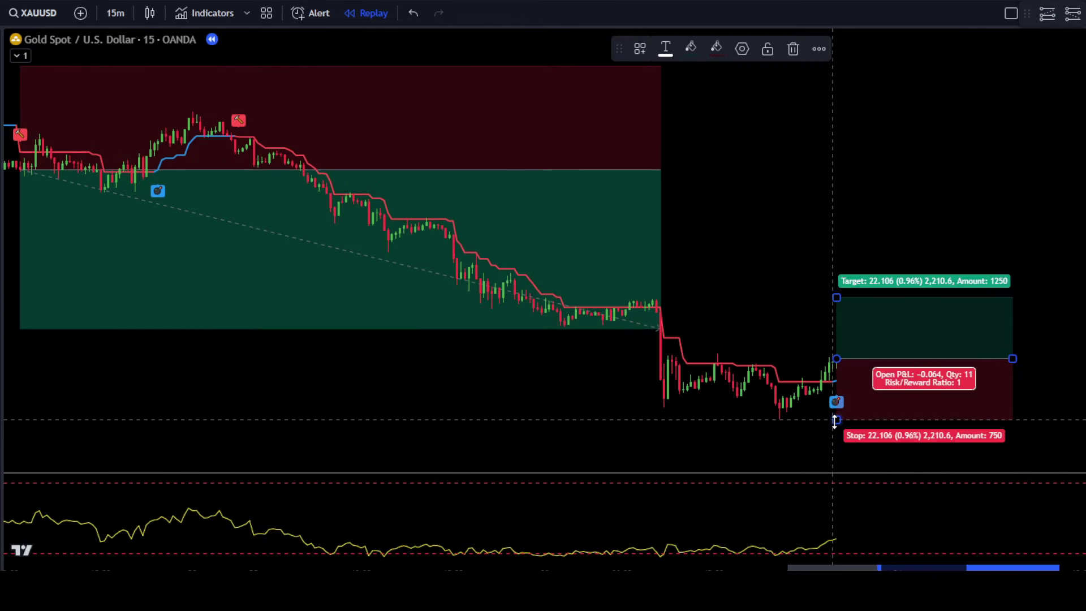
pyautogui.moveTo(840, 303); pyautogui.dragTo(837, 264)
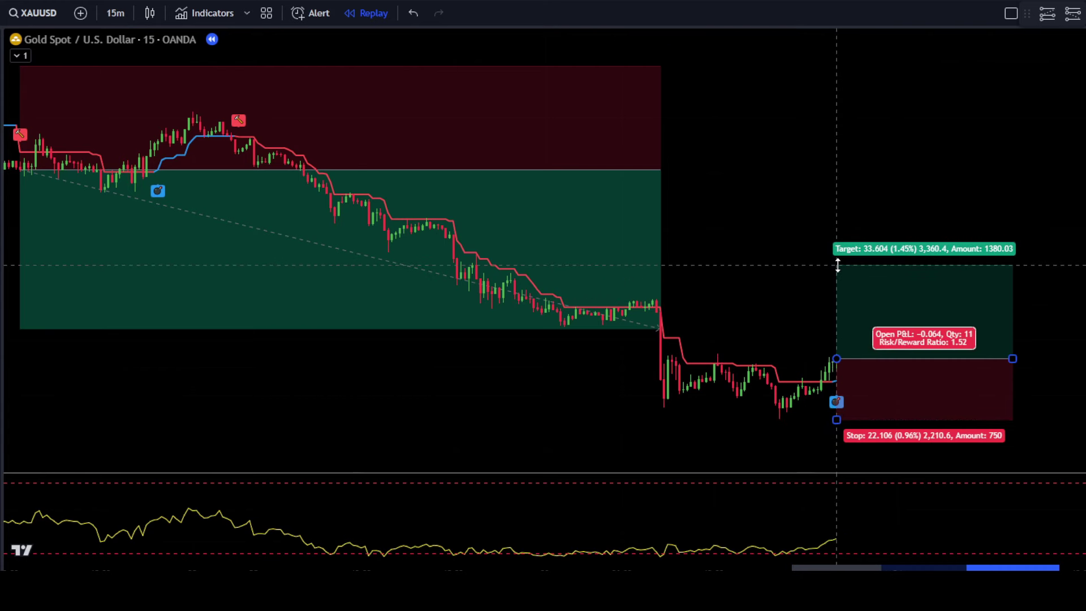
pyautogui.click(775, 281)
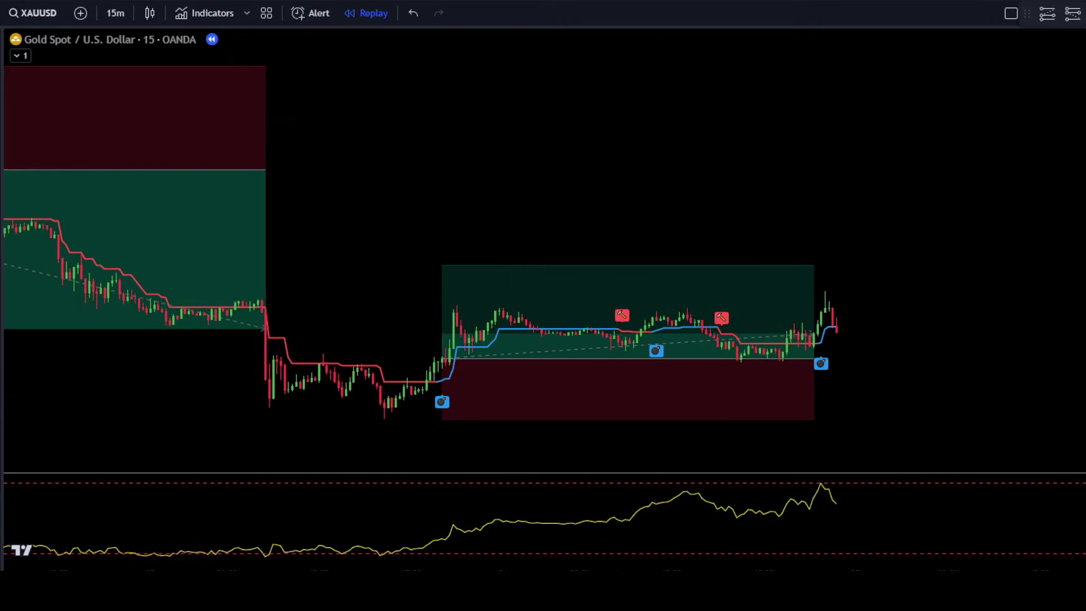
# Stretch the long position right to the latest bars as the replay continues.
pyautogui.moveTo(814, 358); pyautogui.dragTo(971, 359)
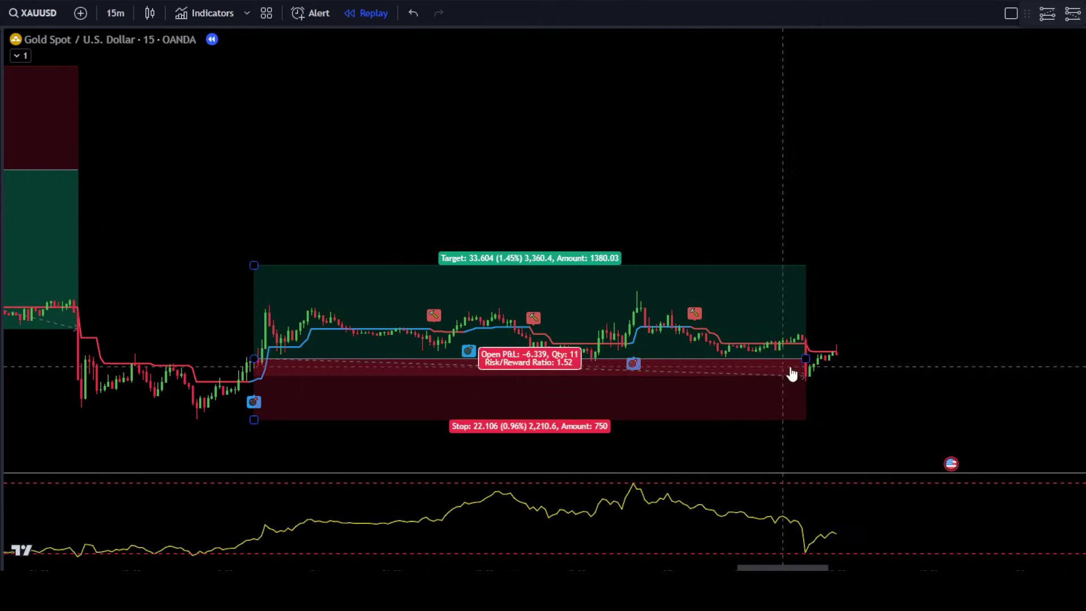
pyautogui.moveTo(808, 358); pyautogui.dragTo(1058, 359)
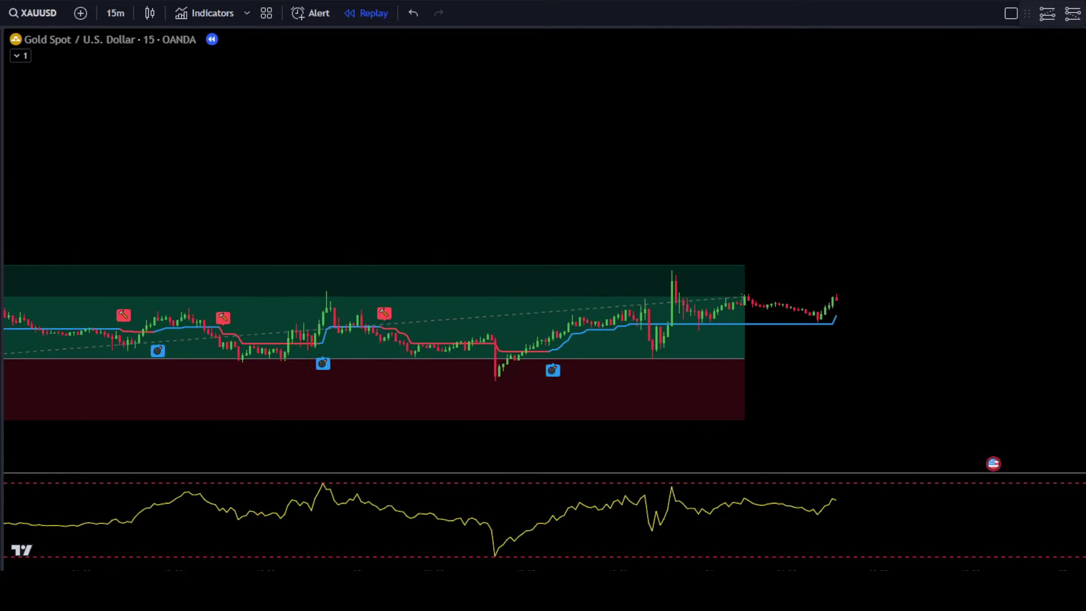
pyautogui.moveTo(744, 358); pyautogui.dragTo(882, 359)
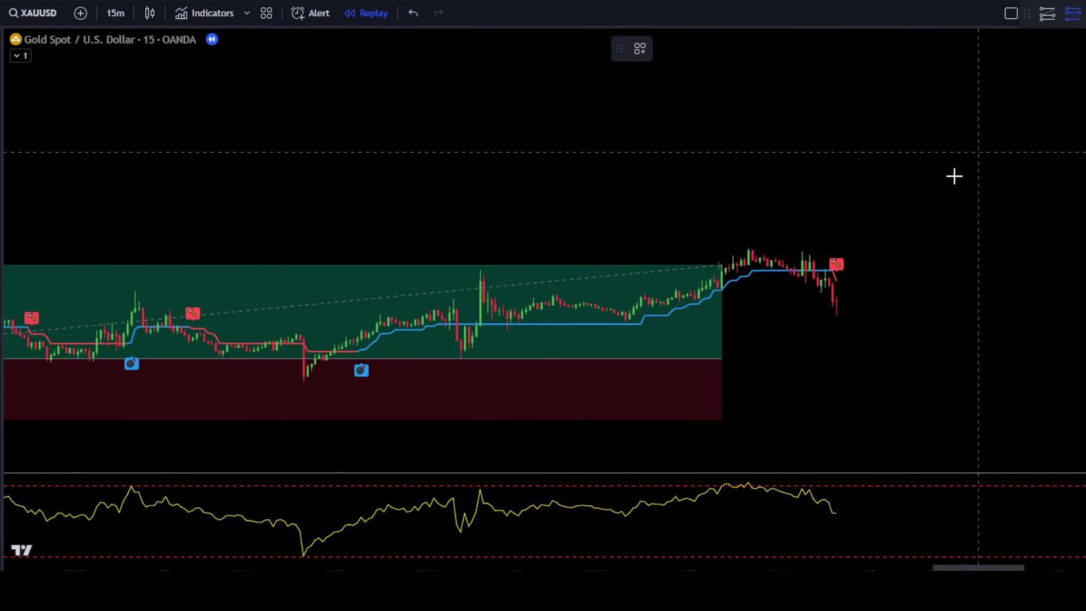
# Place a ~1.56 risk/reward short at the new sell signal and extend it to the latest bars.
pyautogui.click(835, 300)
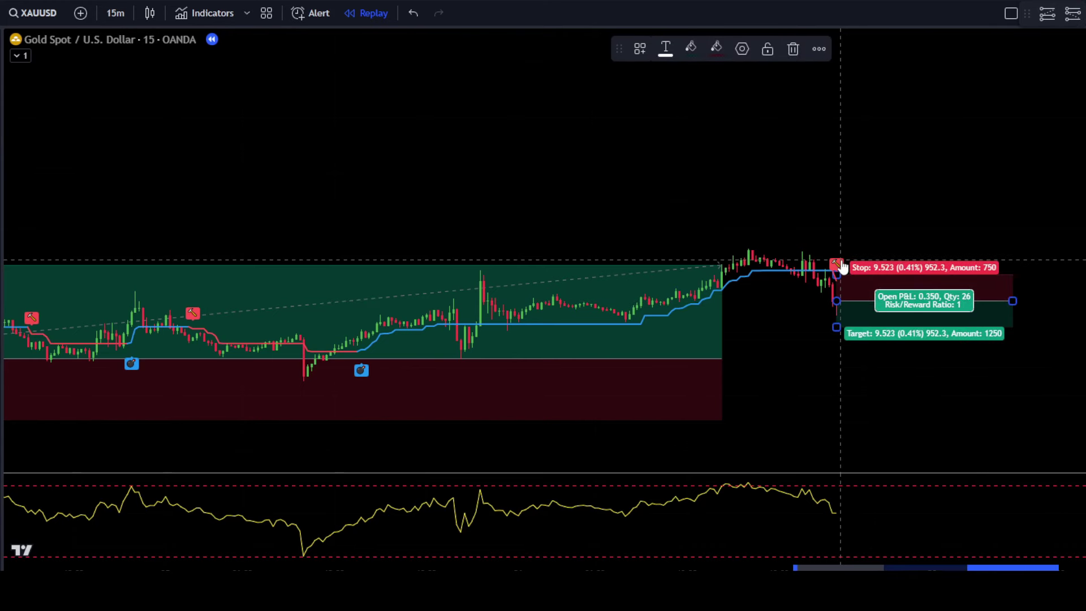
pyautogui.moveTo(838, 275); pyautogui.dragTo(837, 250)
pyautogui.moveTo(842, 332); pyautogui.dragTo(839, 382)
pyautogui.click(773, 470)
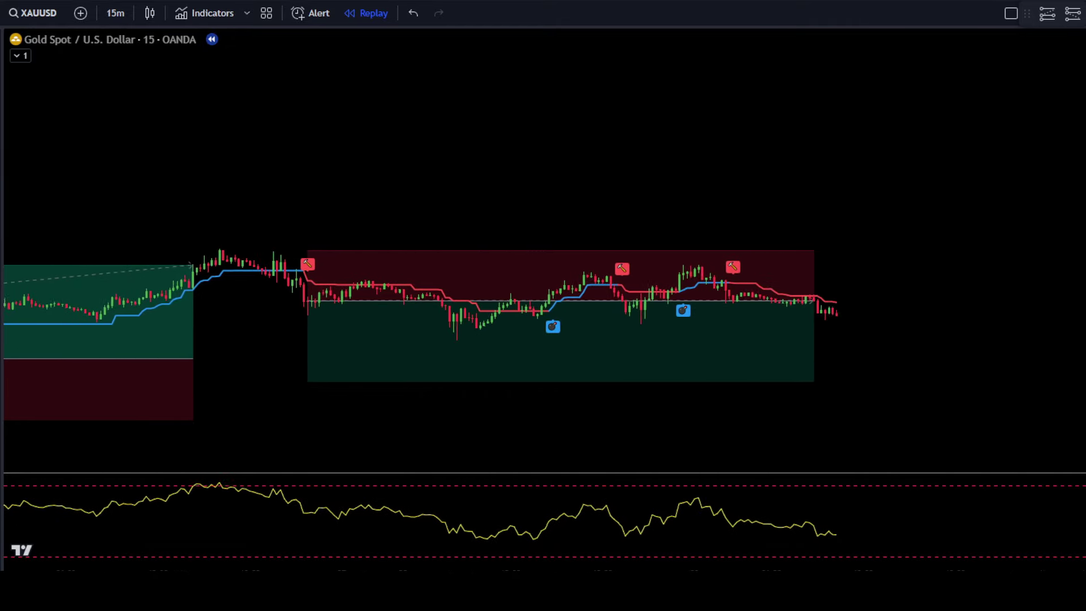
pyautogui.moveTo(812, 300); pyautogui.dragTo(1066, 300)
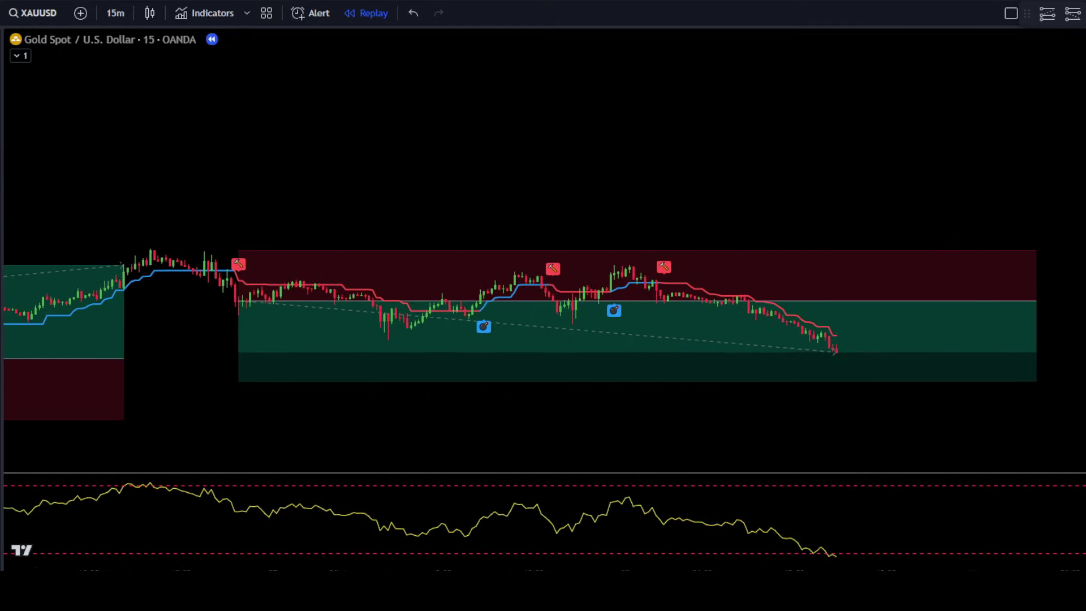